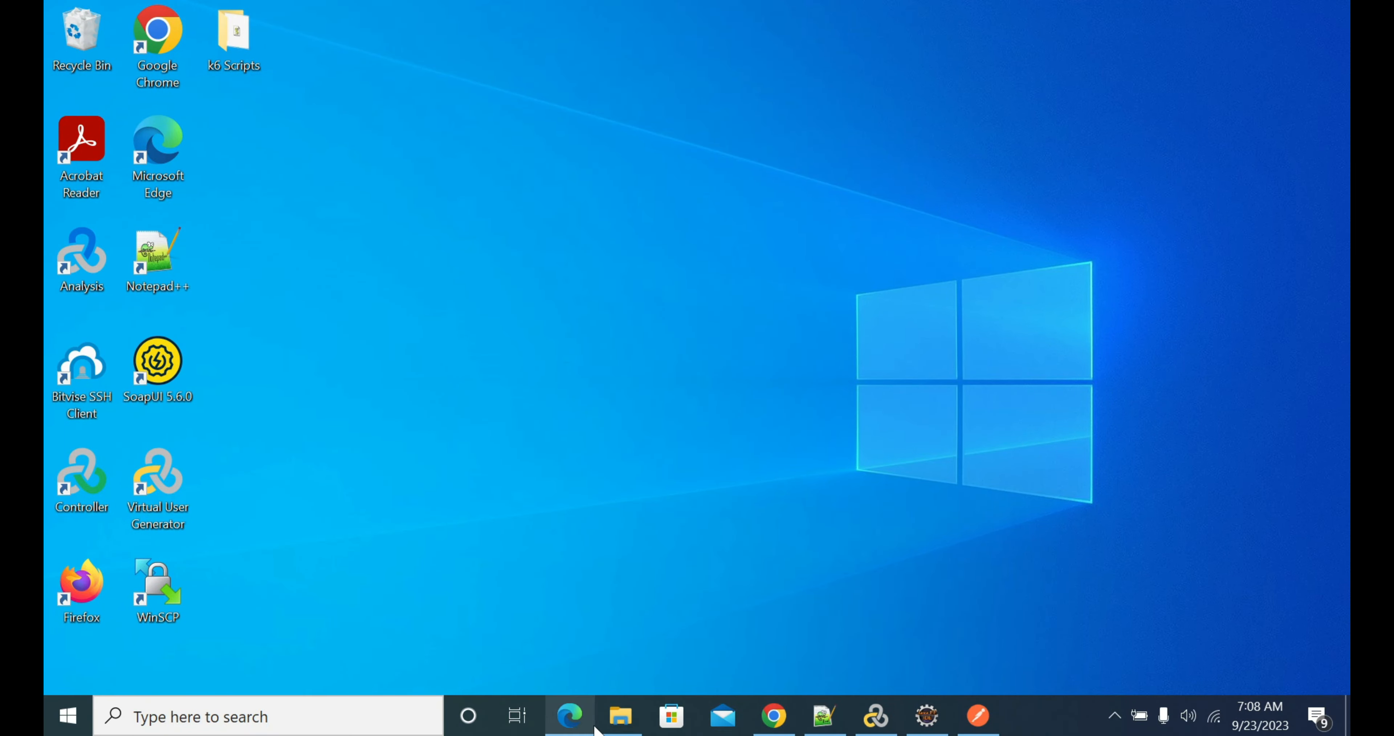
Open the bin folder of apache-jmeter-5.4.3 inside the Jmeter folder on the C: drive
click(621, 715)
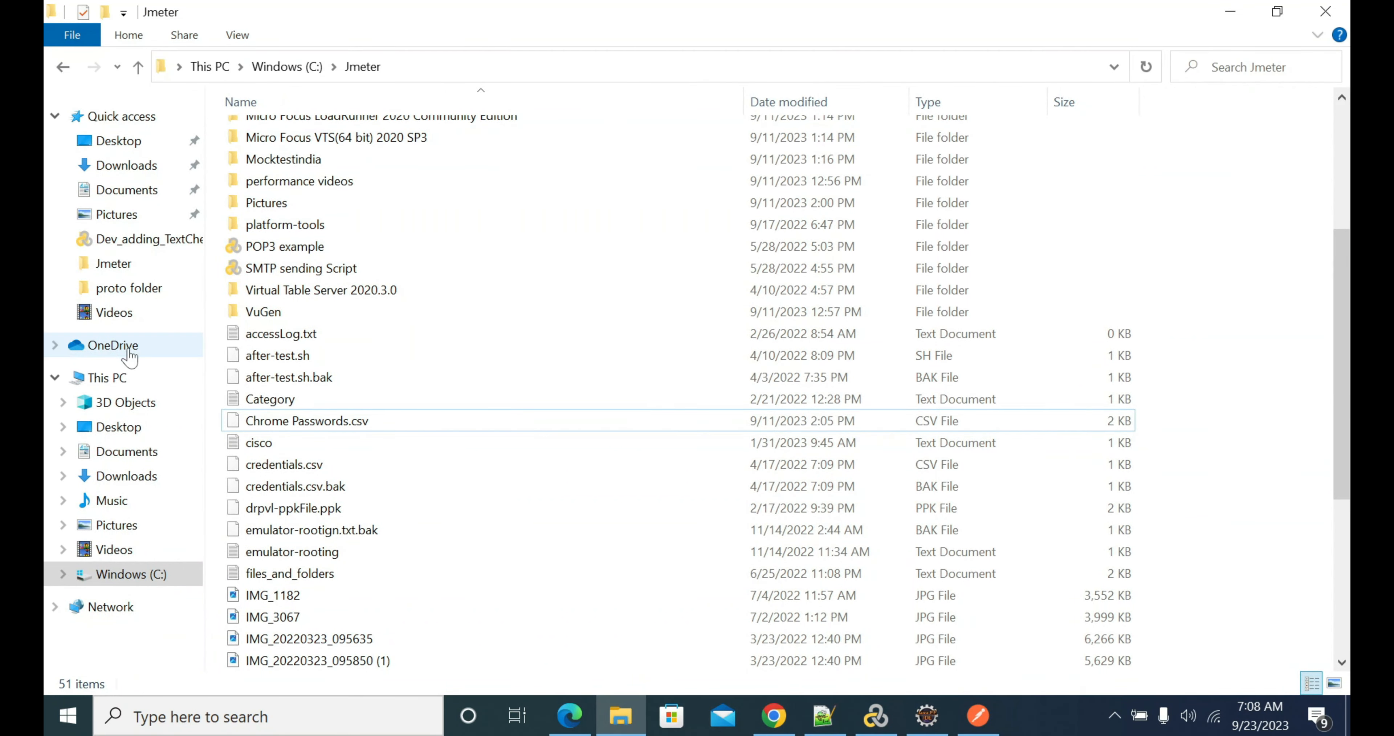
click(128, 575)
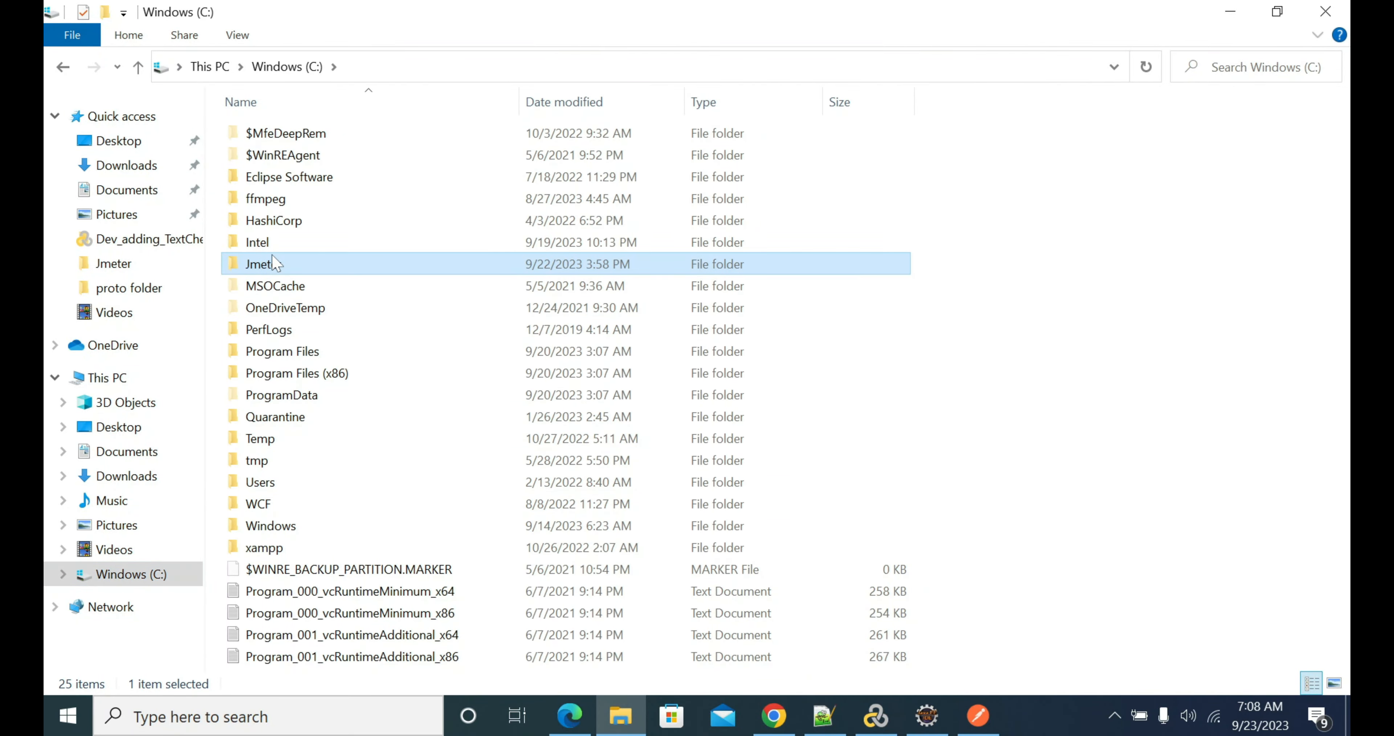
double_click(271, 264)
double_click(301, 139)
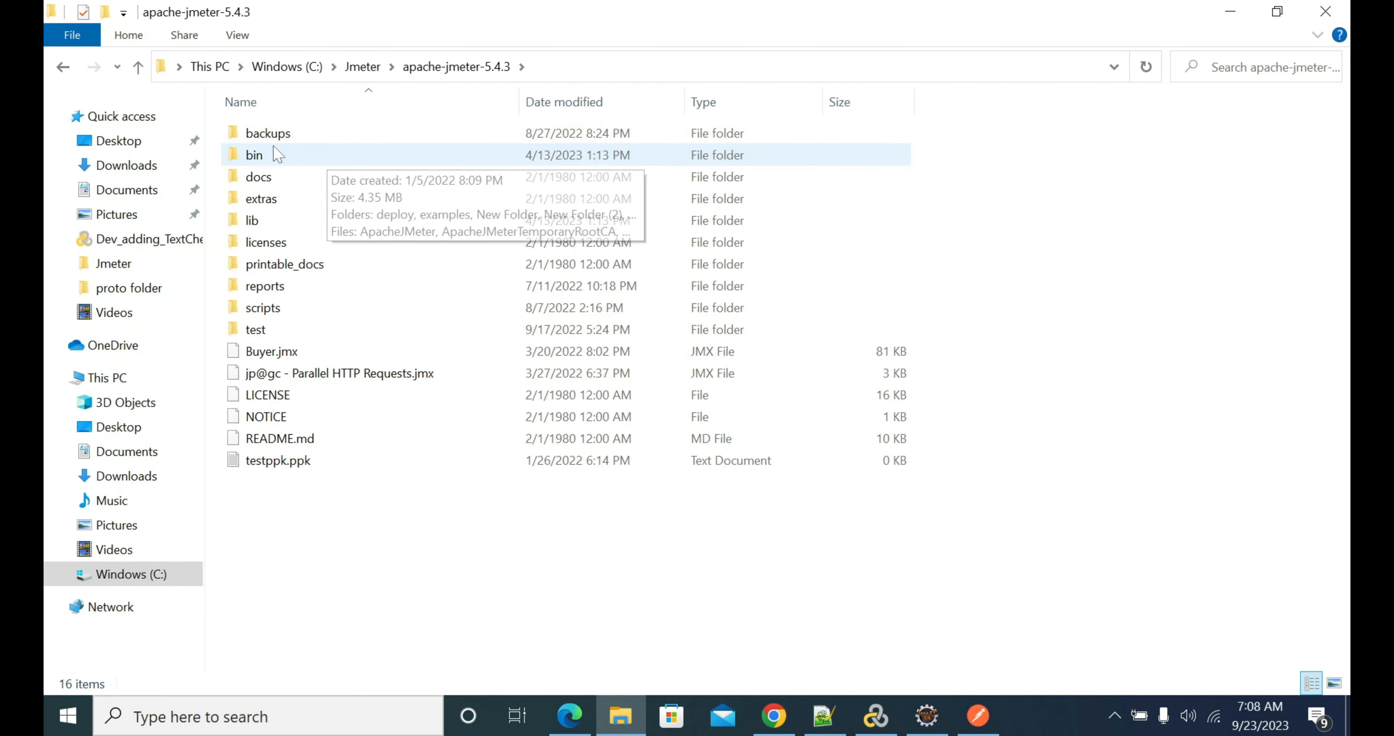
double_click(275, 153)
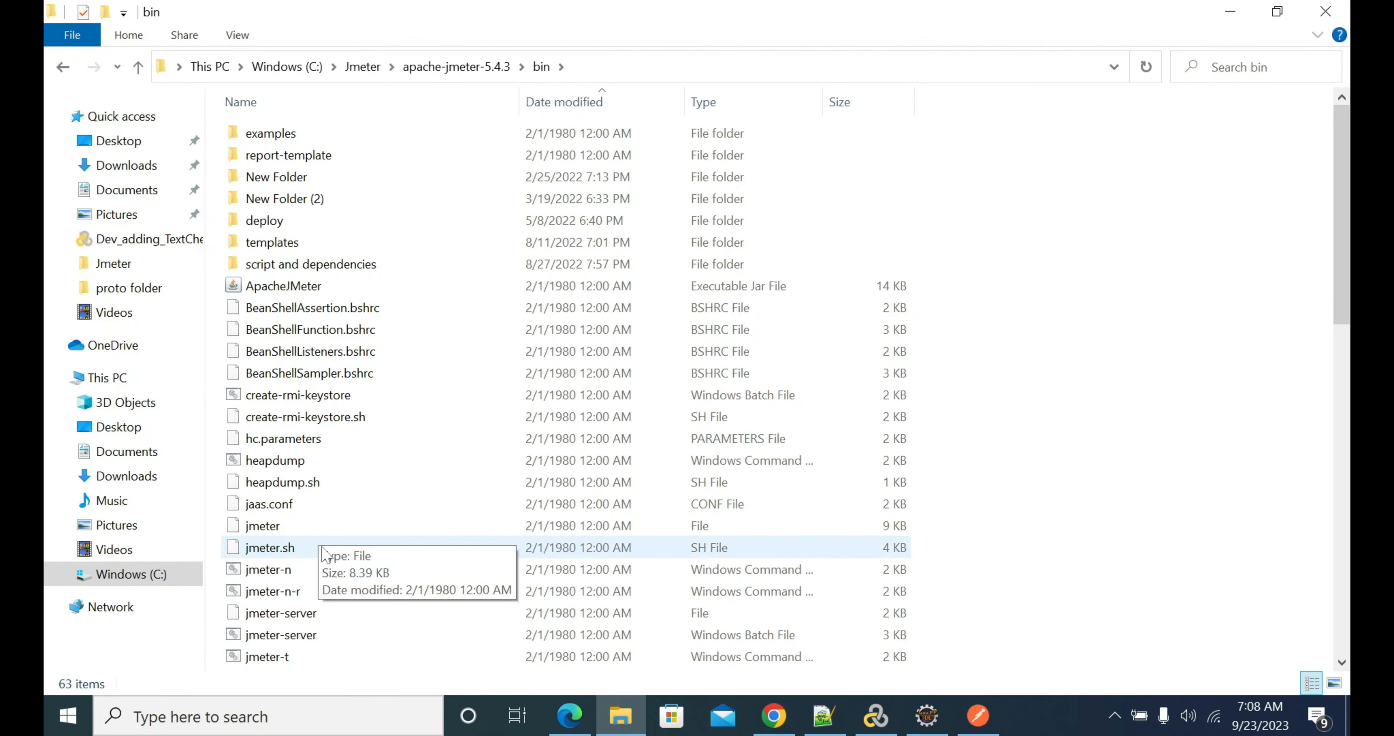
Find the jmeter Windows batch file in the bin folder and run it to launch JMeter
scroll(327, 576, down, 1)
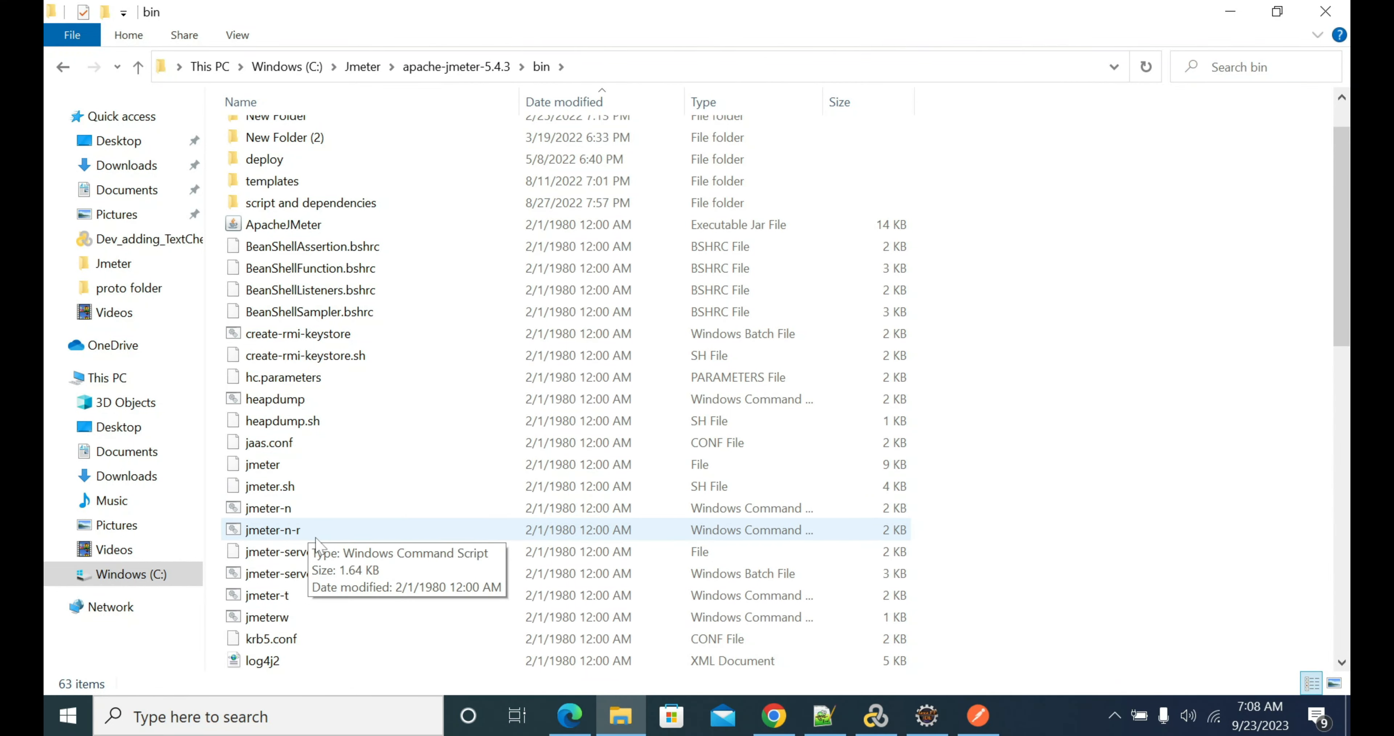
scroll(321, 568, down, 2)
key(j)
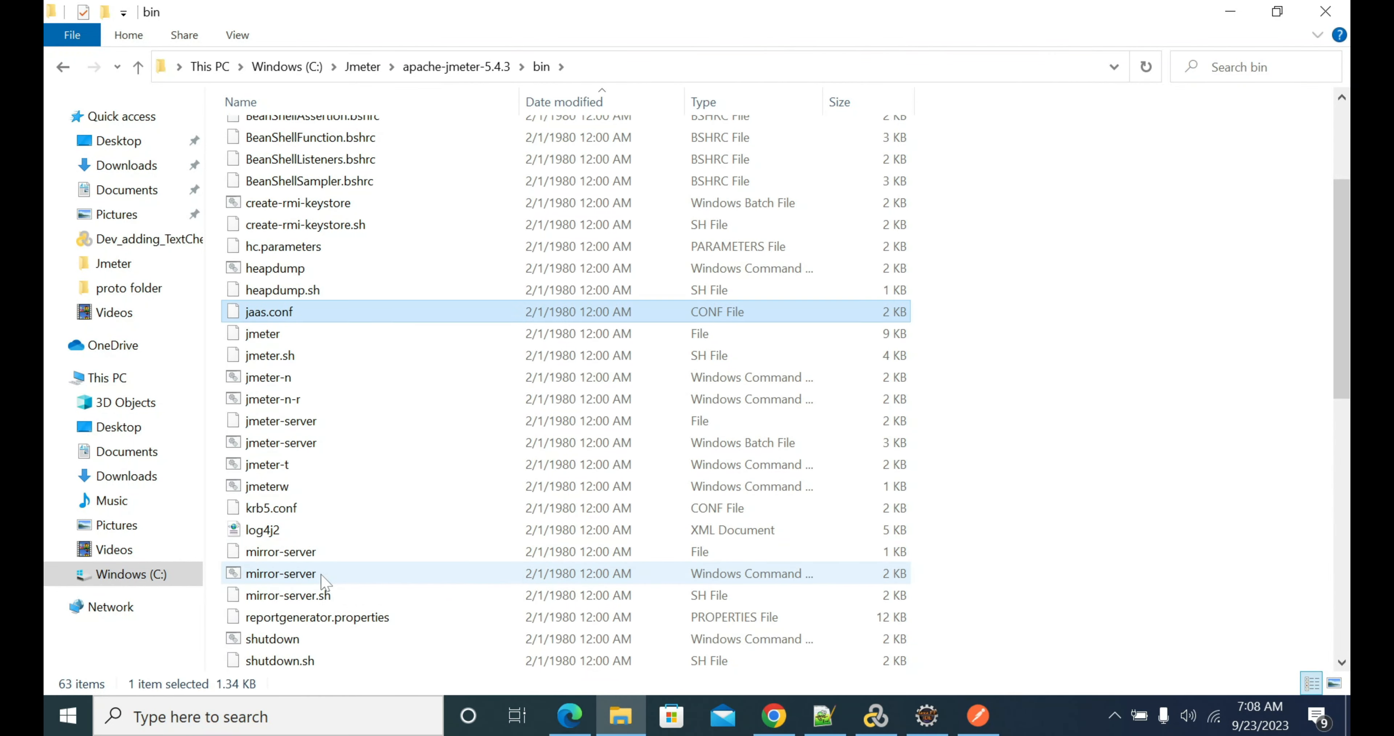
key(j)
key(j)
key(j)
key(j)
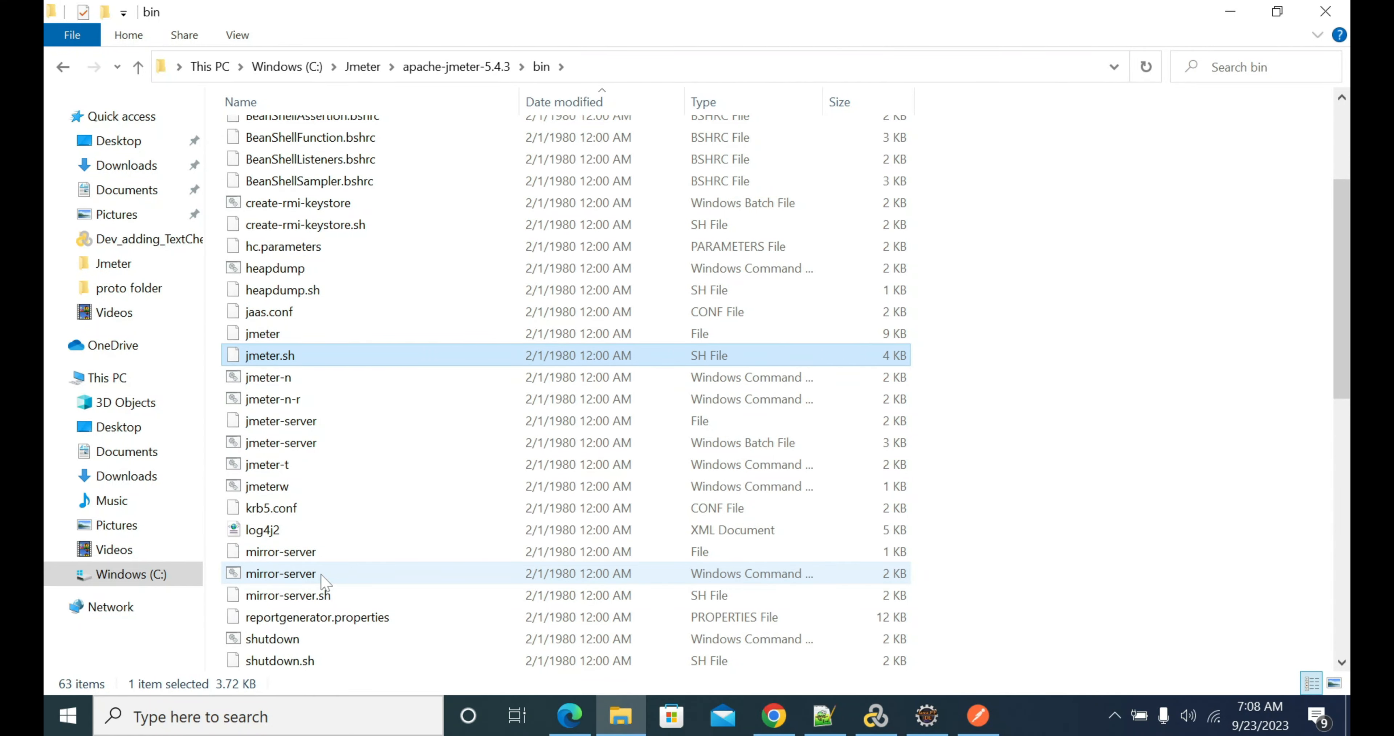
key(j)
key(j)
key(j)
key(j)
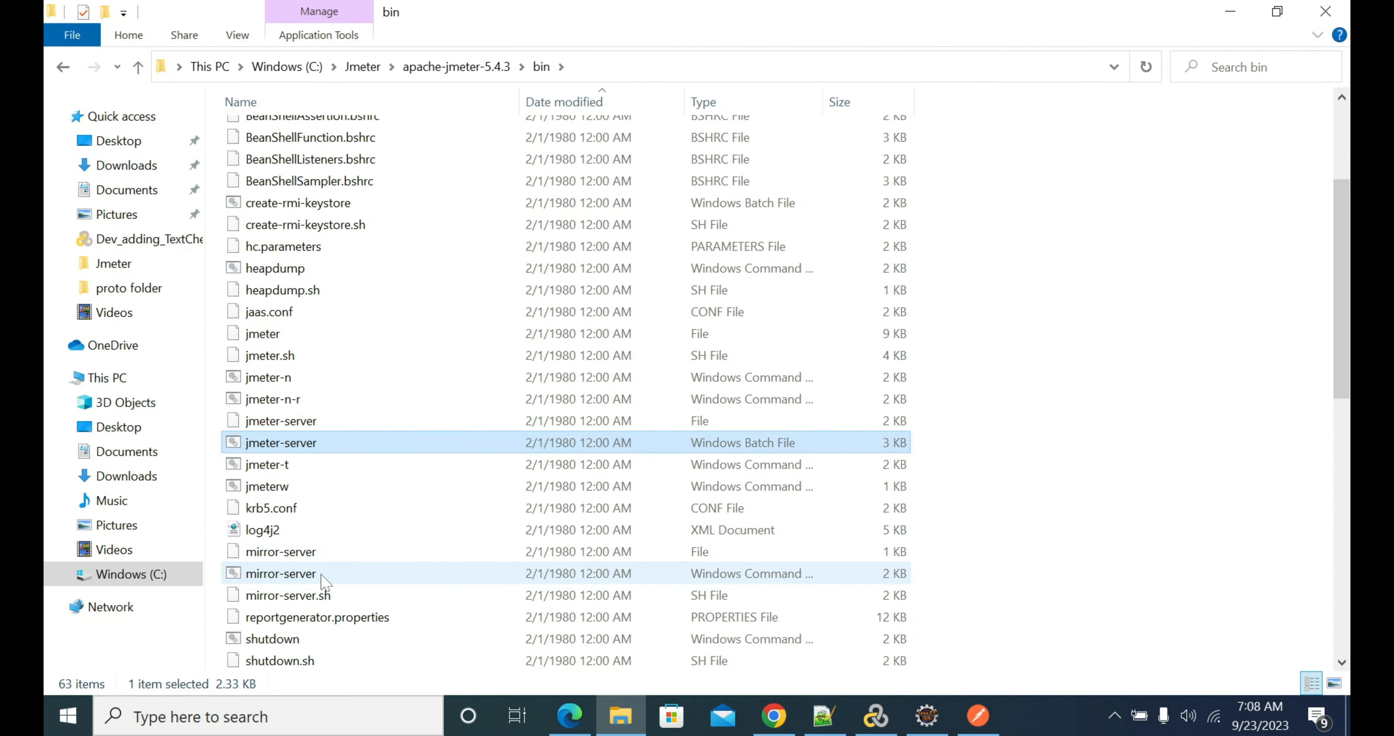
key(j)
key(j)
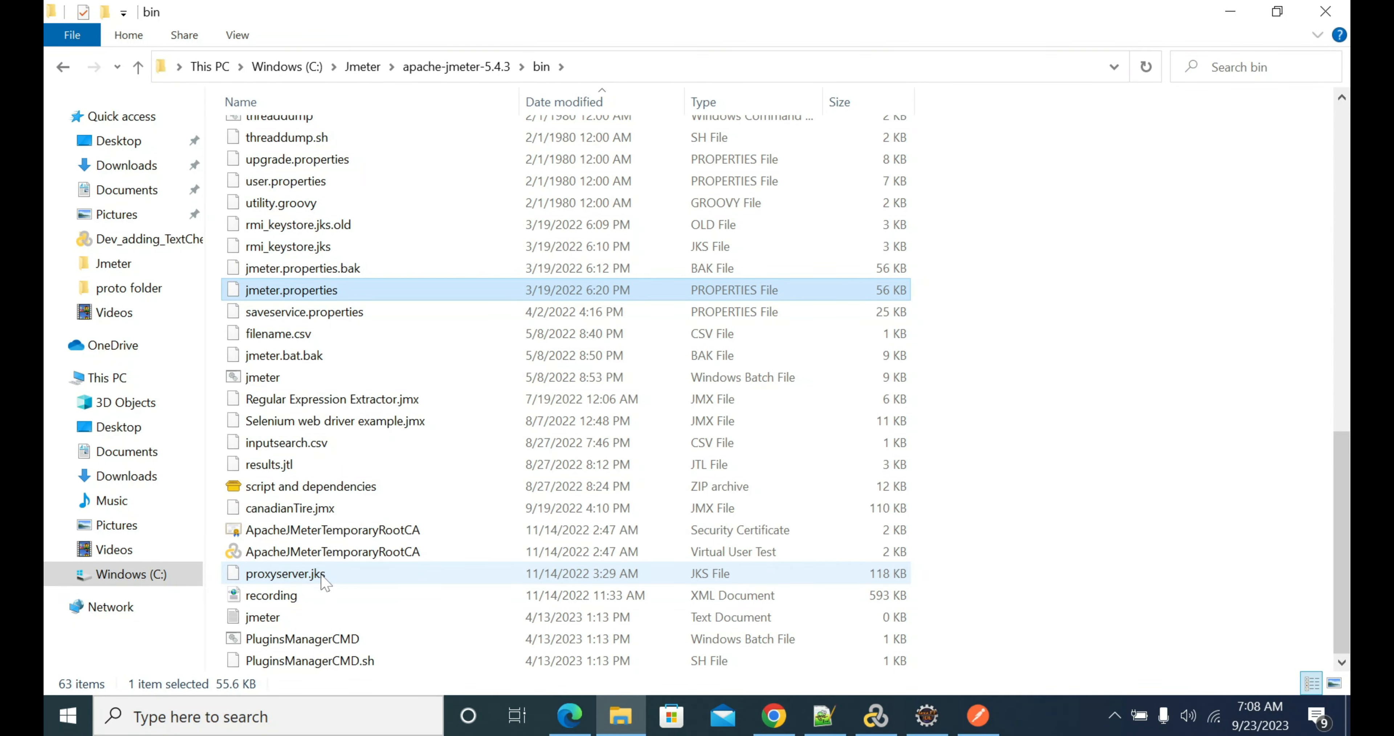
key(j)
key(j)
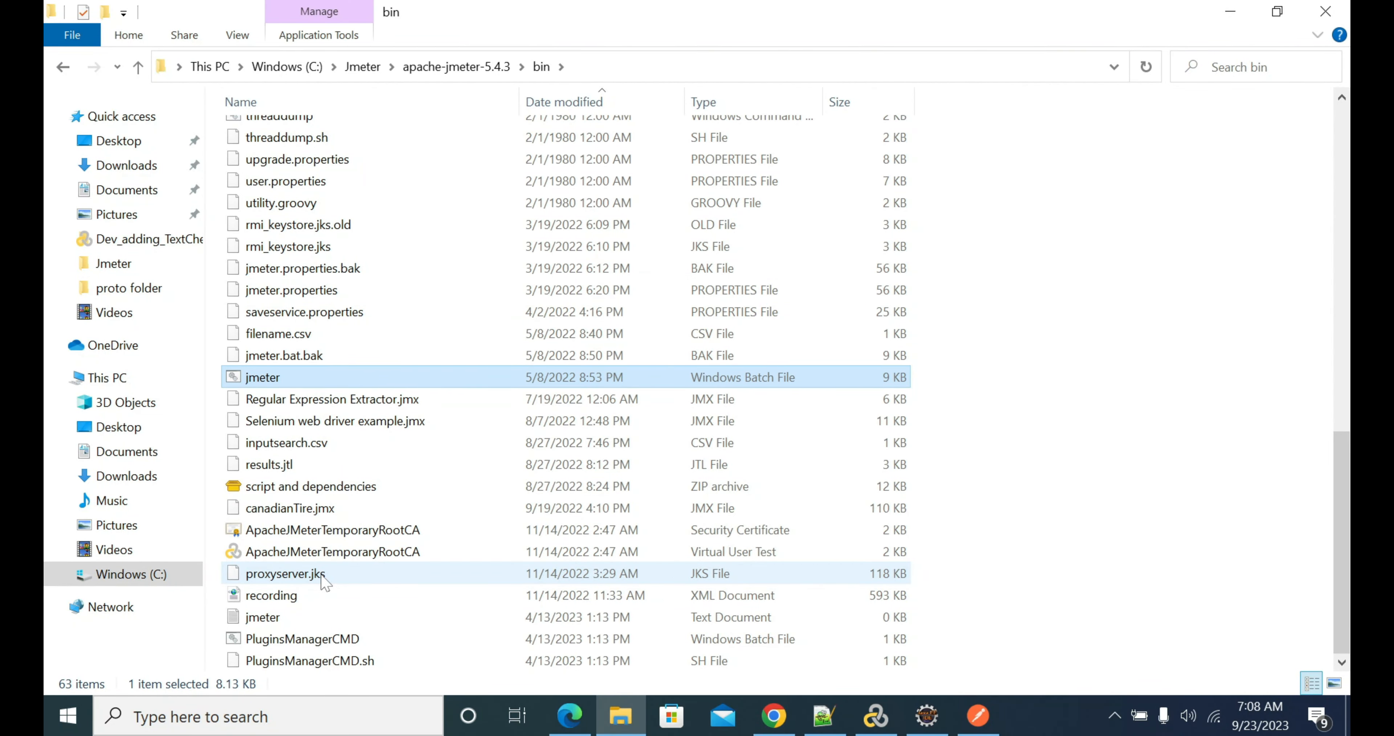
key(Return)
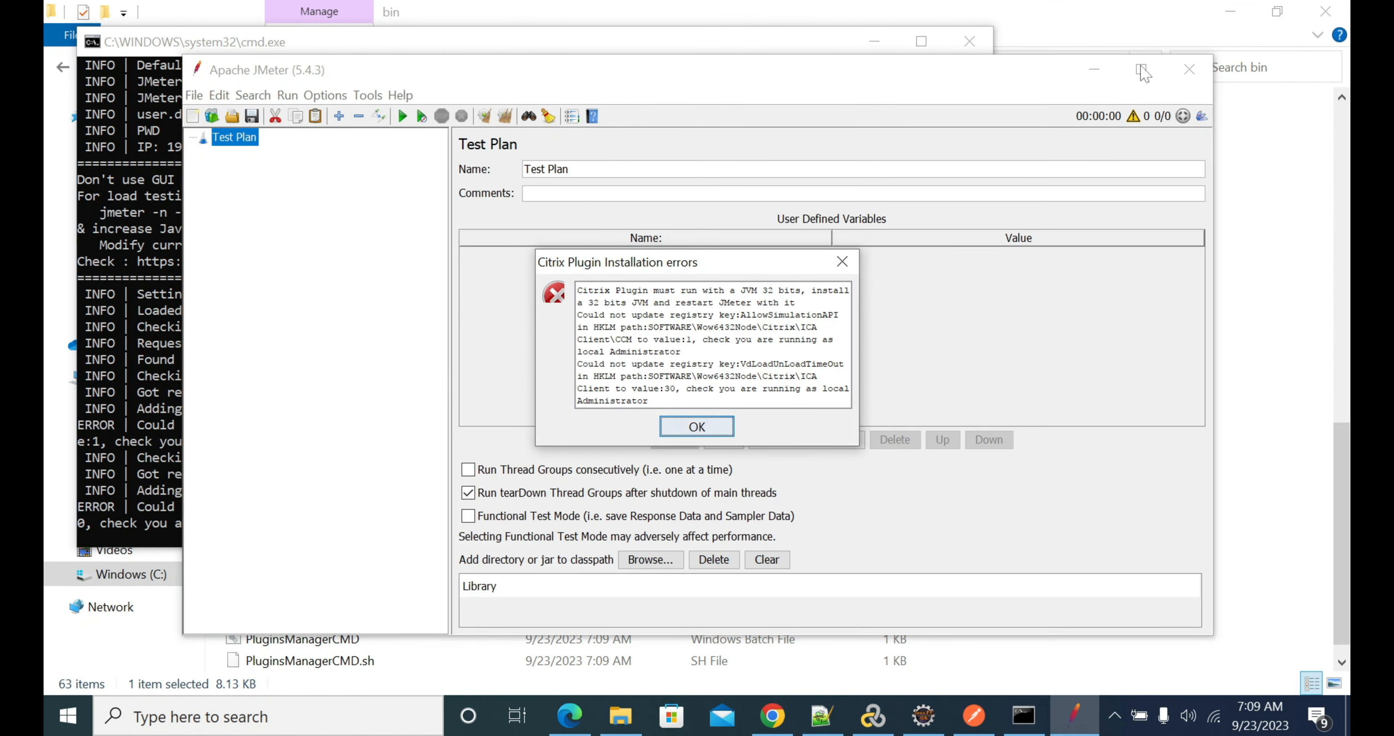
Dismiss the Citrix Plugin installation messages and maximize the JMeter window
click(689, 427)
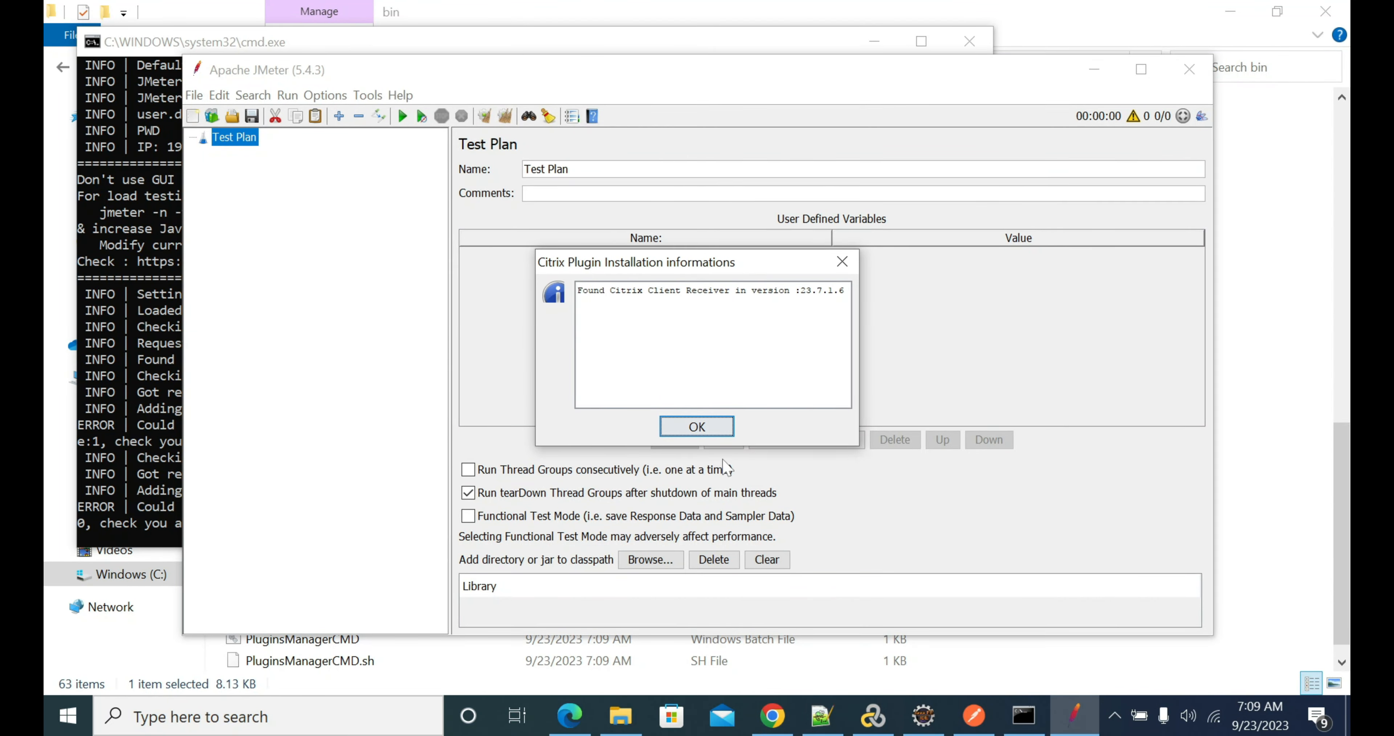
click(685, 430)
click(1142, 69)
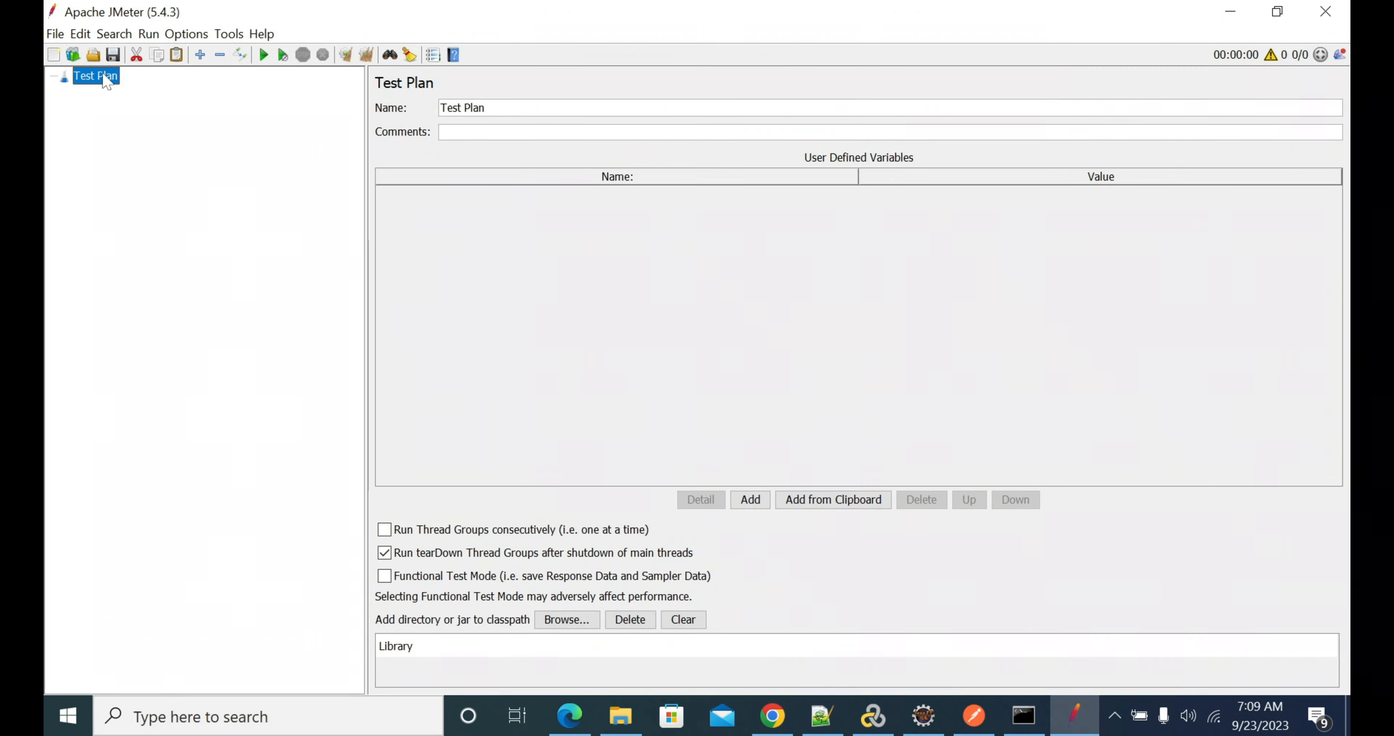
Add a Thread Group to the test plan and look through the samplers available for it
right_click(106, 78)
mouse_move(222, 89)
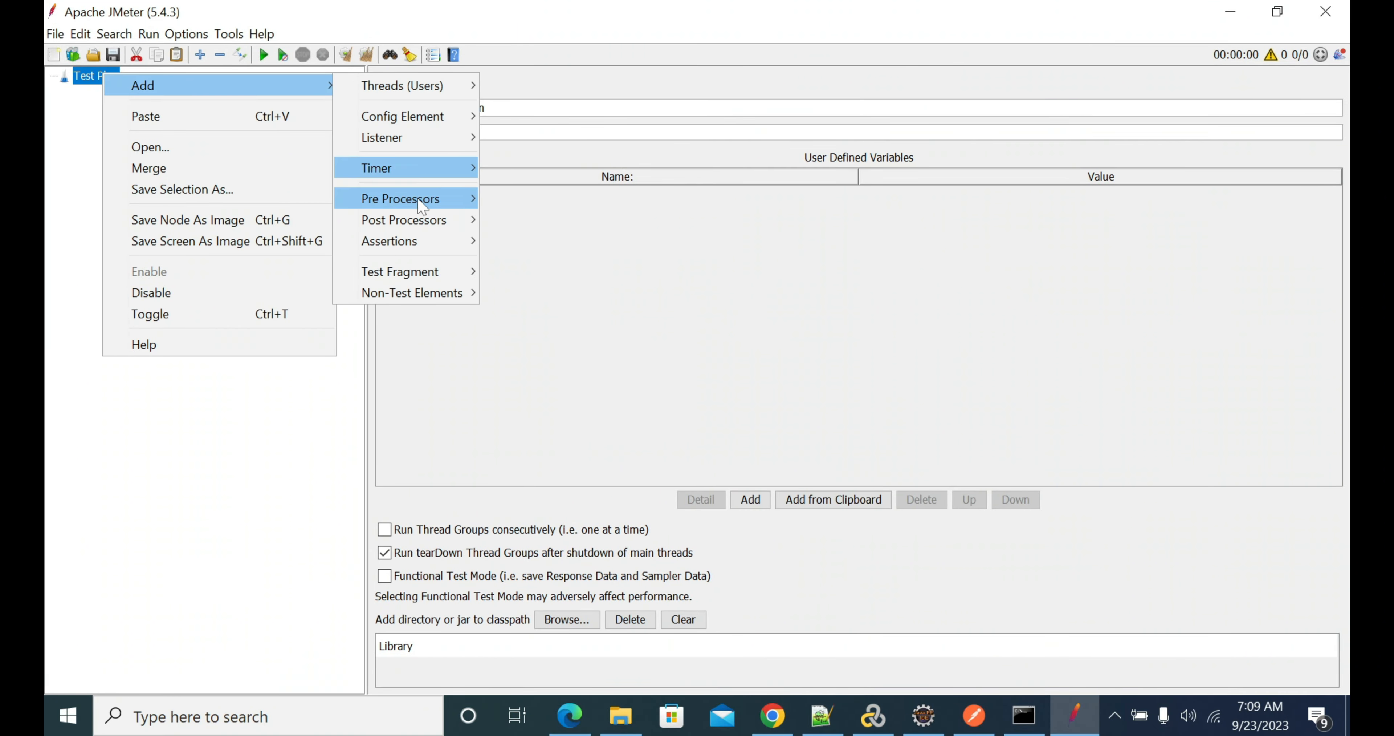
mouse_move(427, 85)
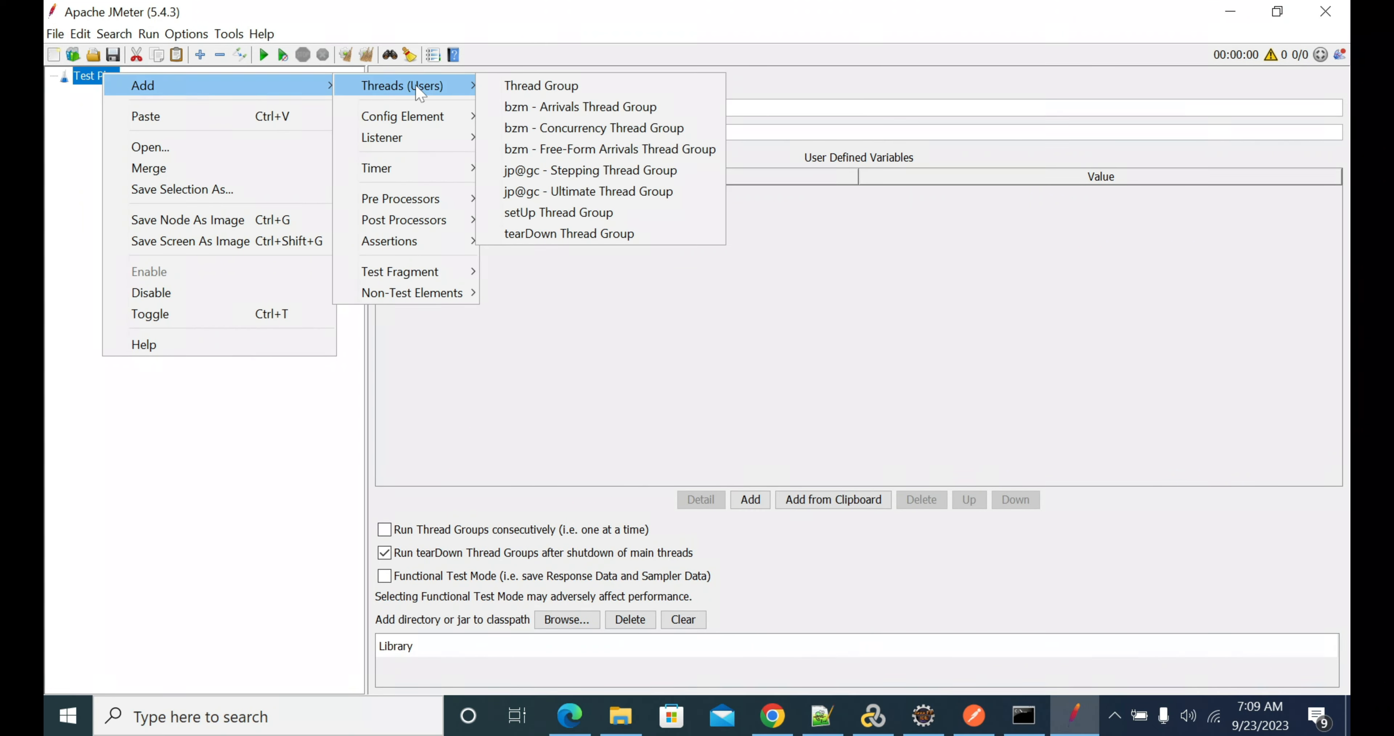
click(531, 86)
right_click(128, 93)
mouse_move(271, 105)
mouse_move(441, 108)
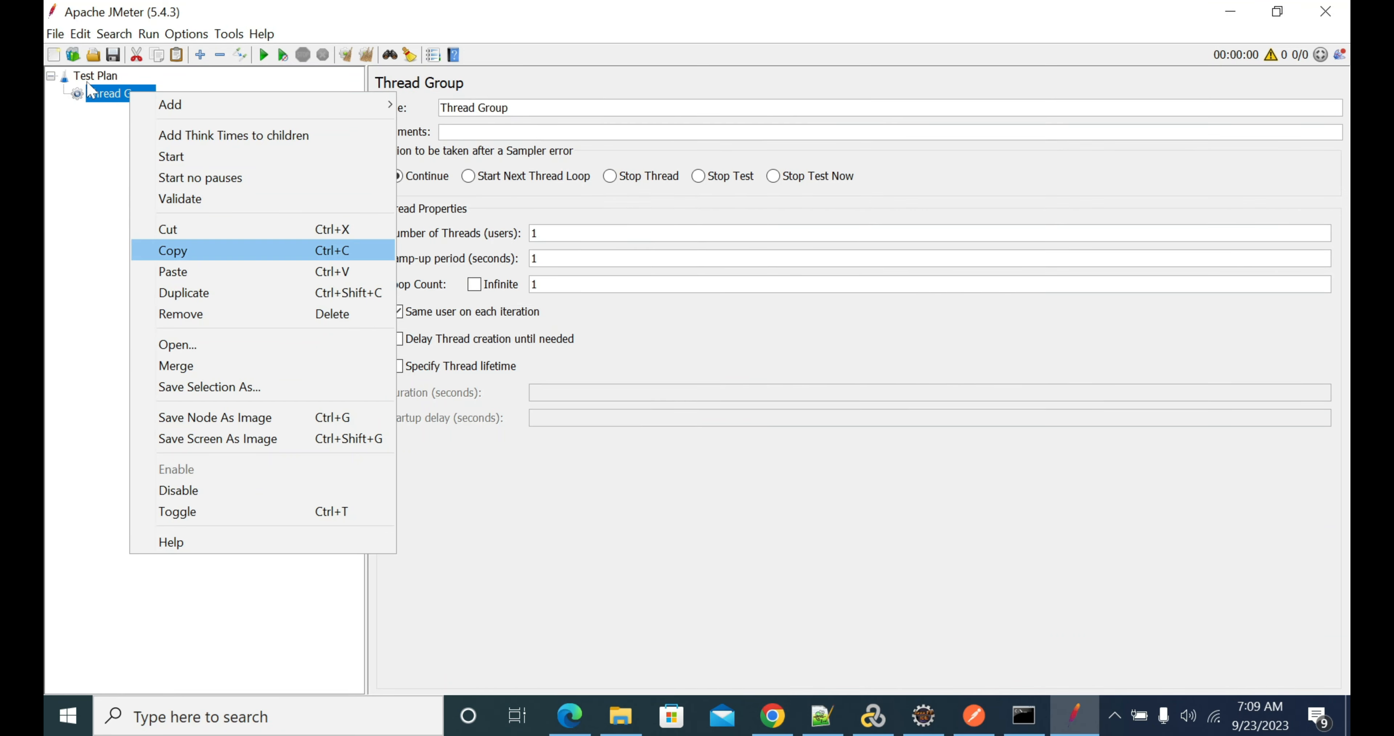
click(174, 250)
Install the JMeter gRPC Request plugin from the available plugins in Plugins Manager, restarting JMeter without saving the test plan
click(172, 33)
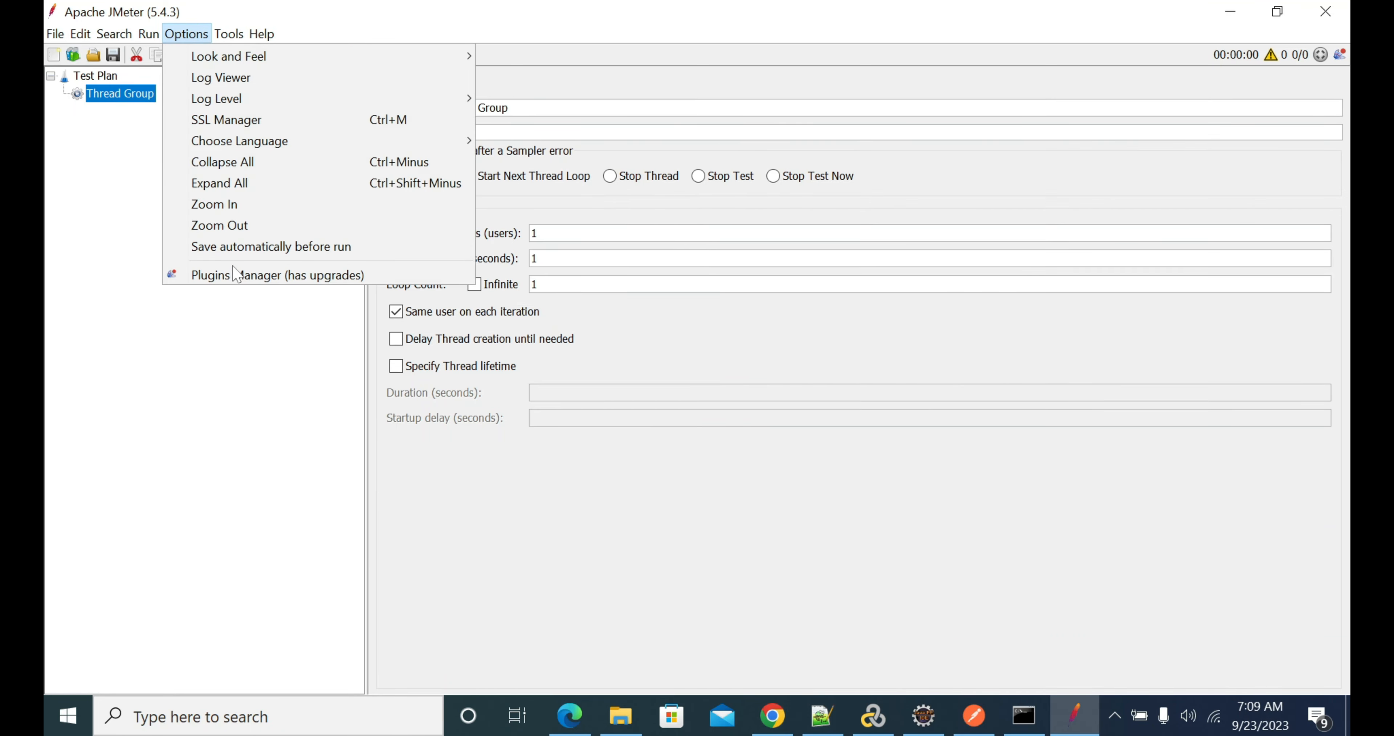
click(242, 276)
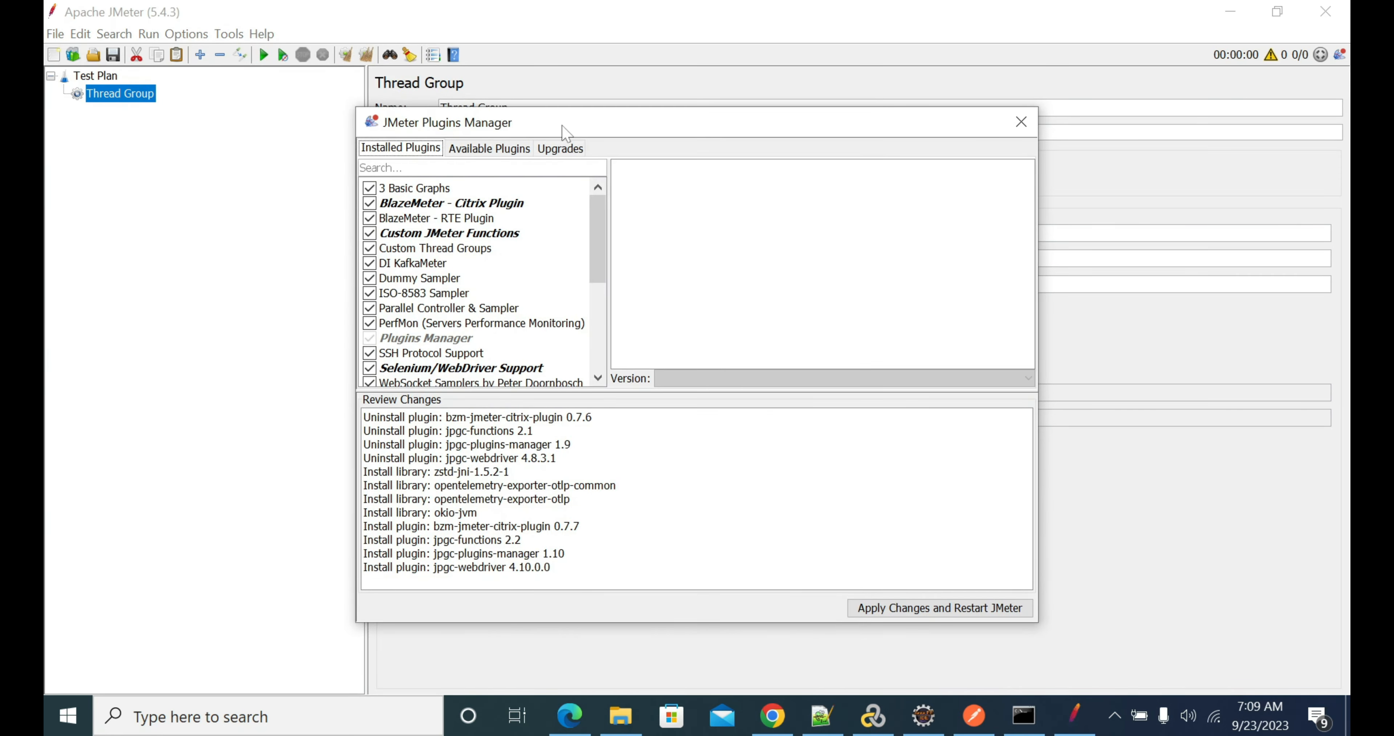
click(491, 150)
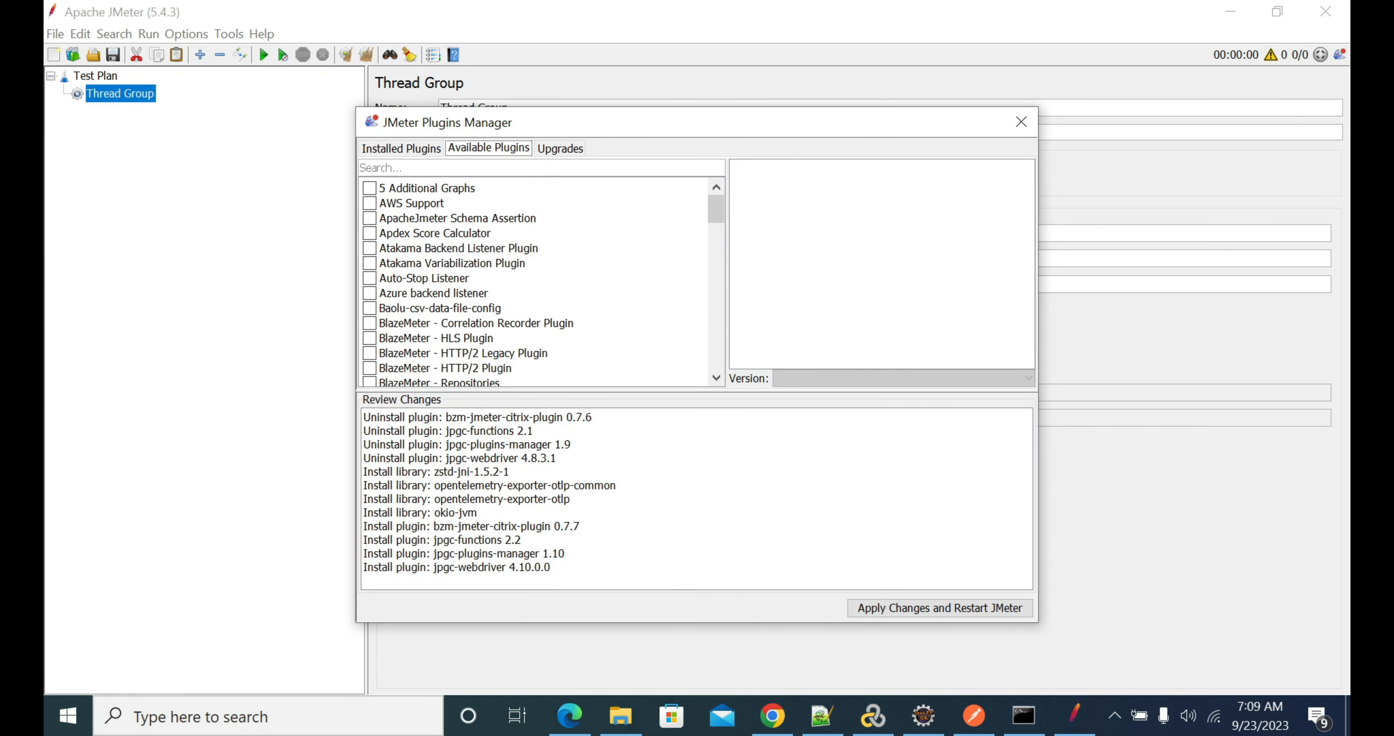
click(465, 168)
text(grpc)
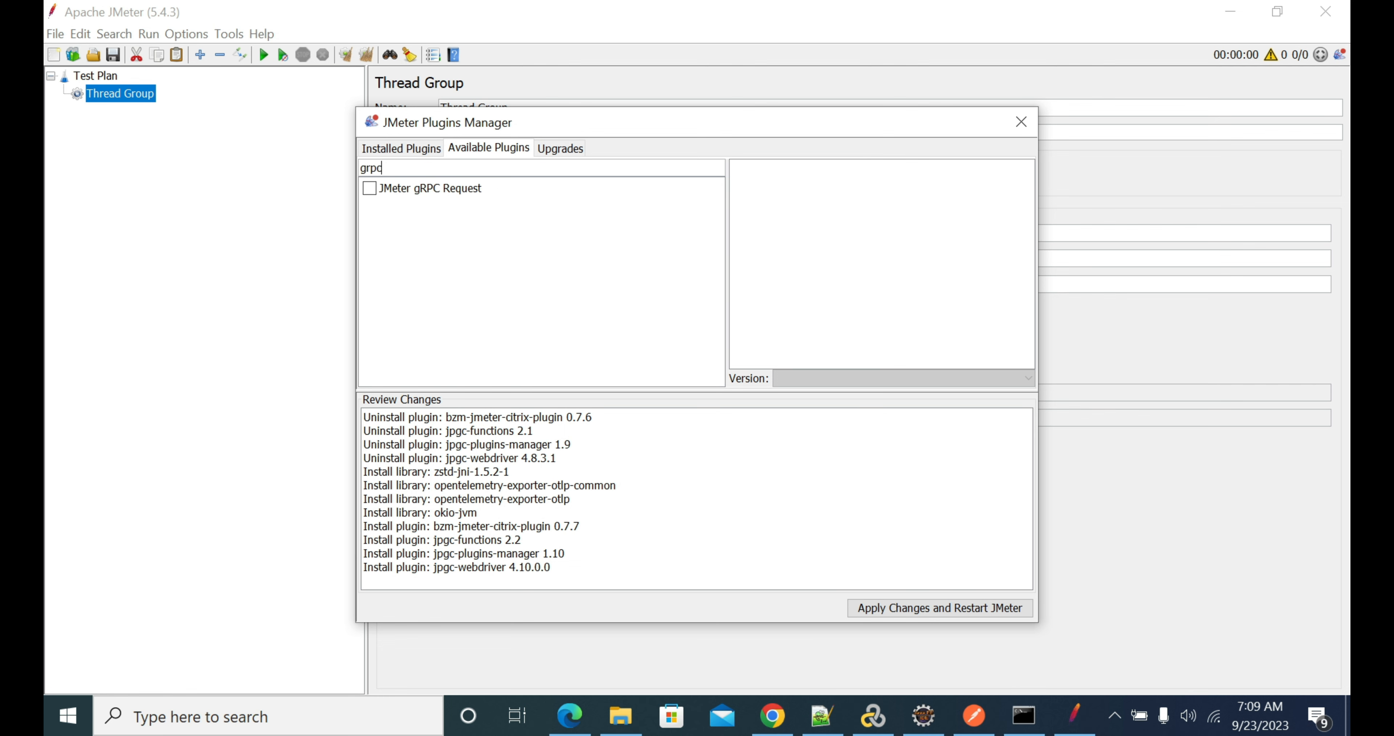
click(369, 188)
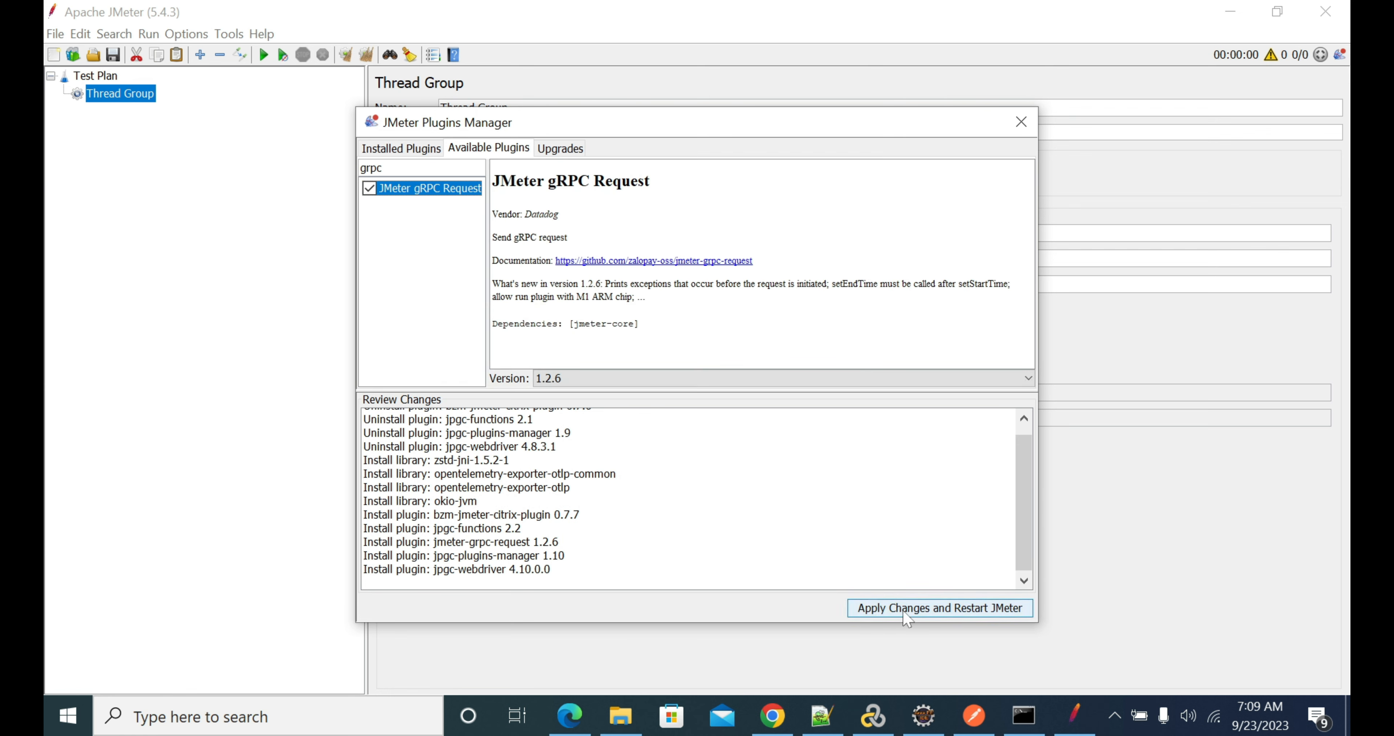
click(945, 614)
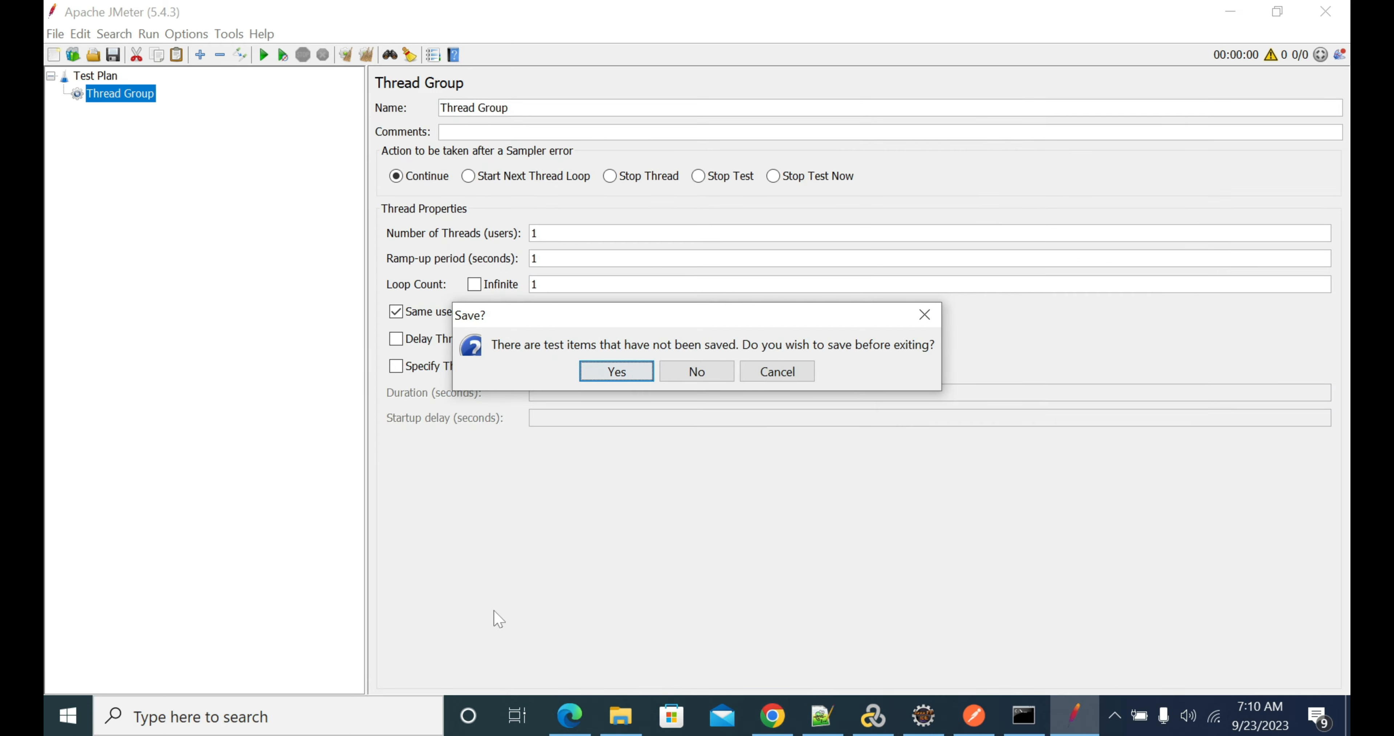
click(701, 371)
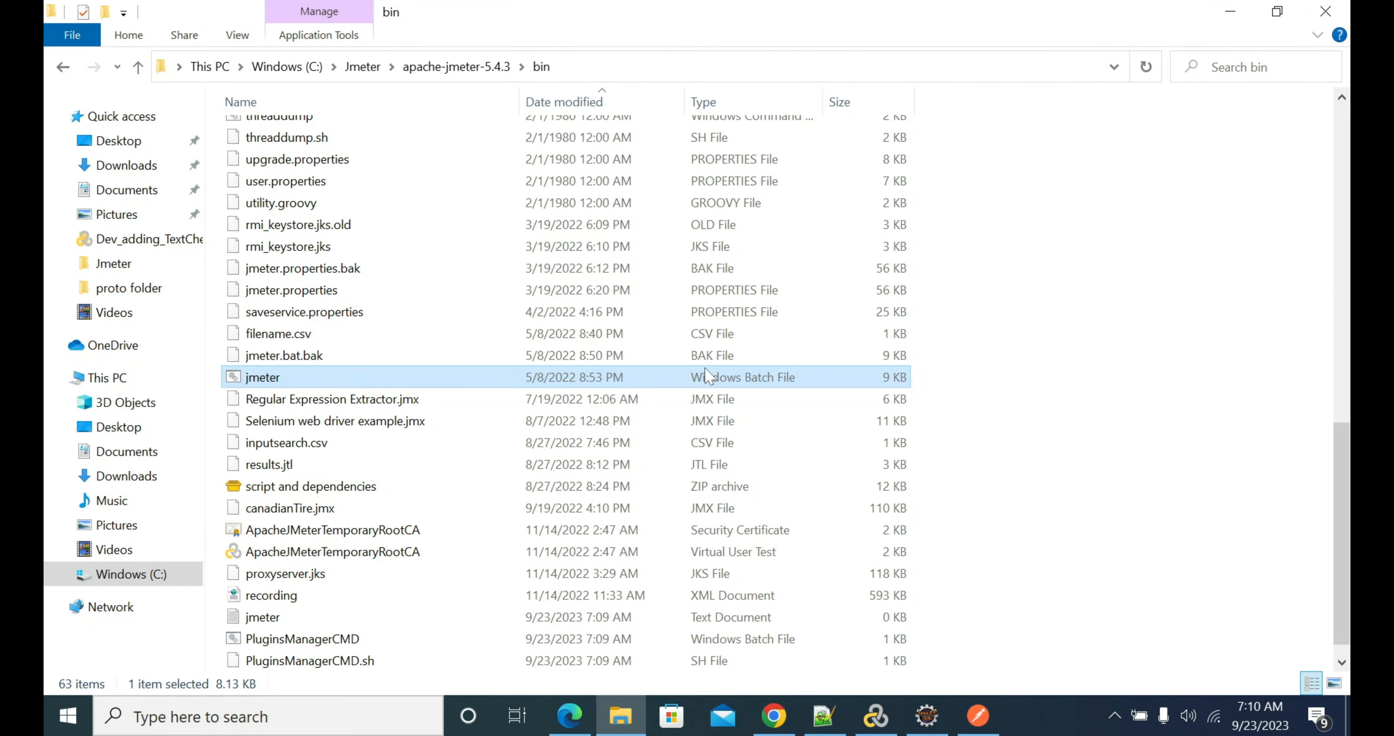
Relaunch JMeter from the jmeter batch file, dismiss the Citrix Plugin messages and maximize the window
double_click(707, 375)
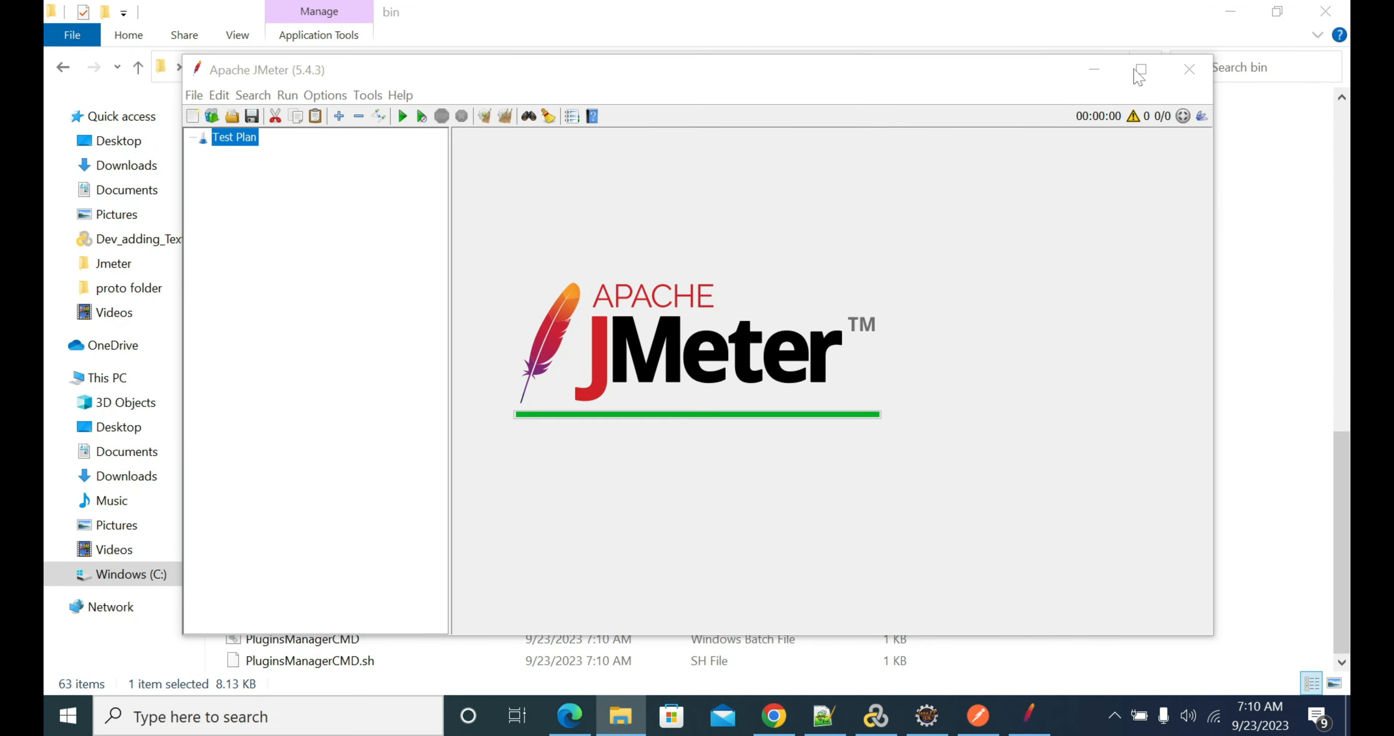
click(697, 427)
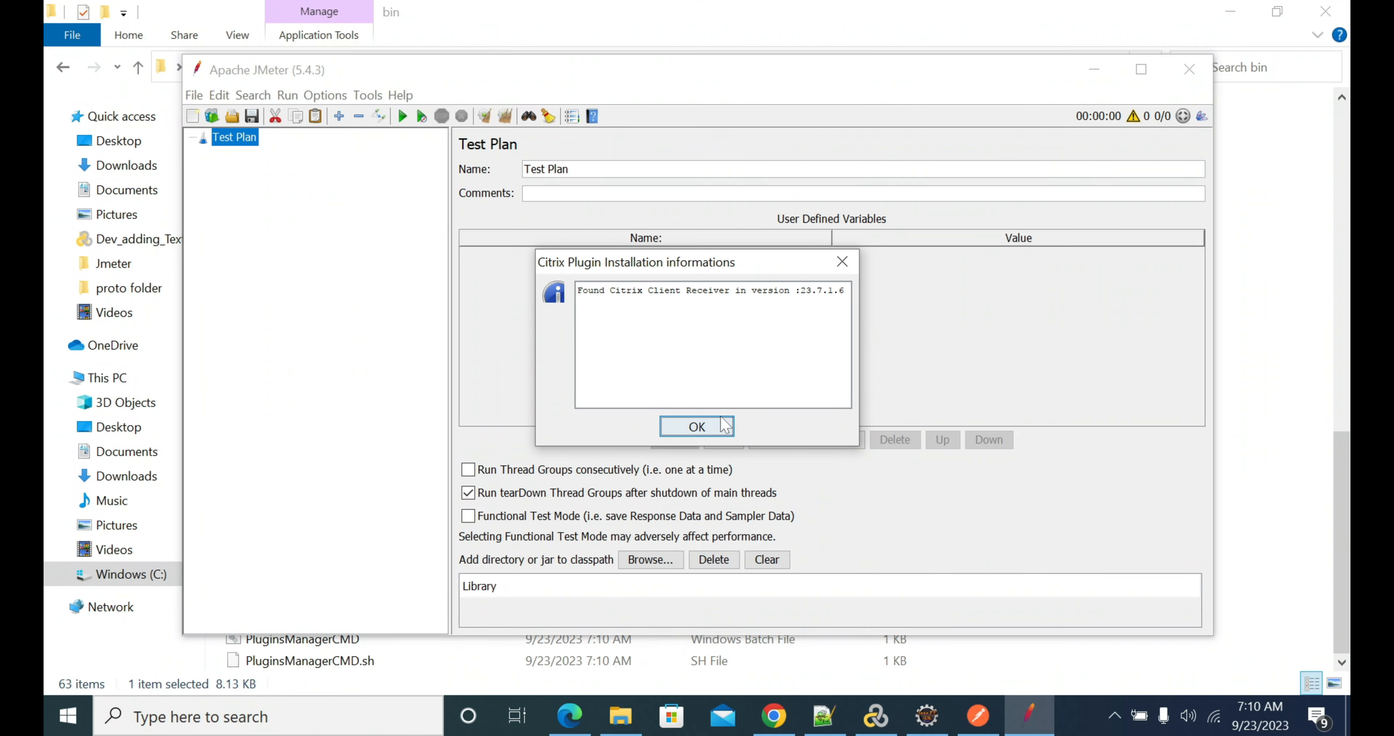
click(697, 426)
click(1141, 69)
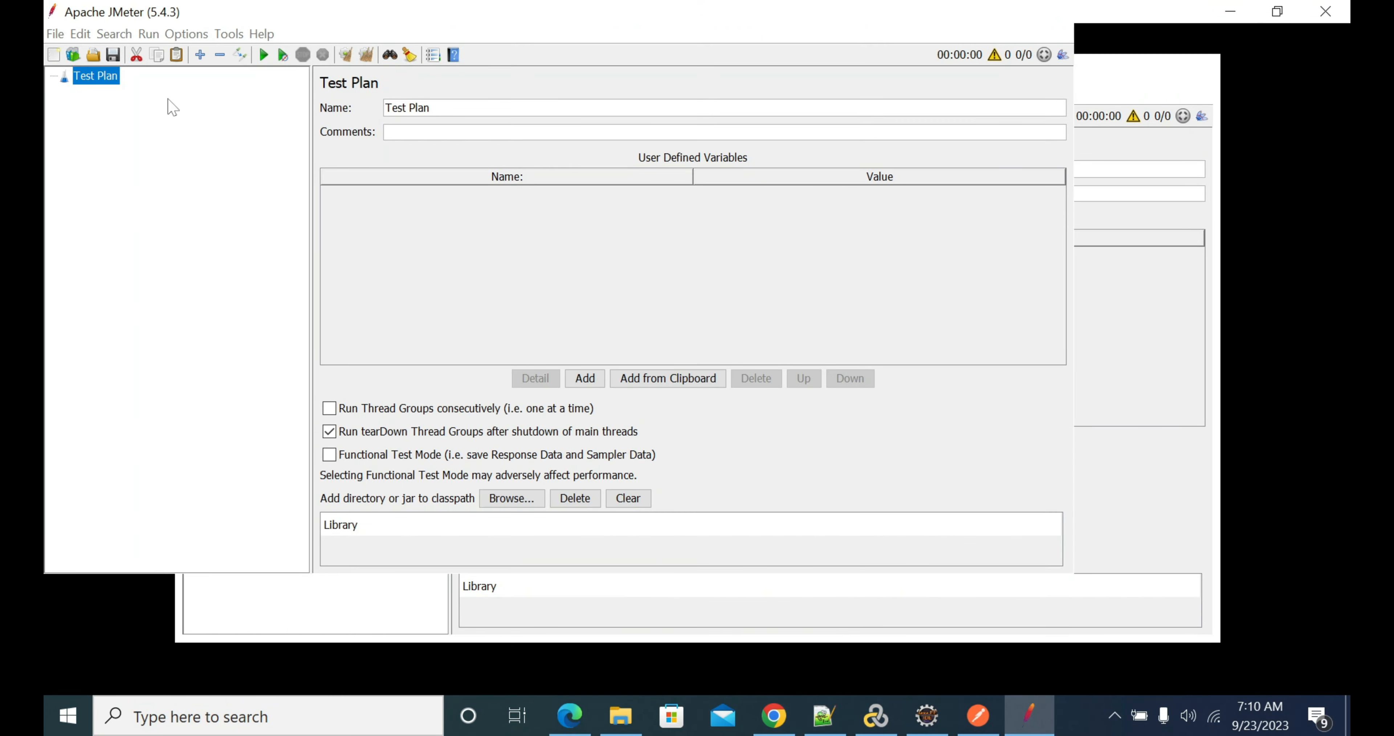
Add a Thread Group to the empty test plan
right_click(101, 79)
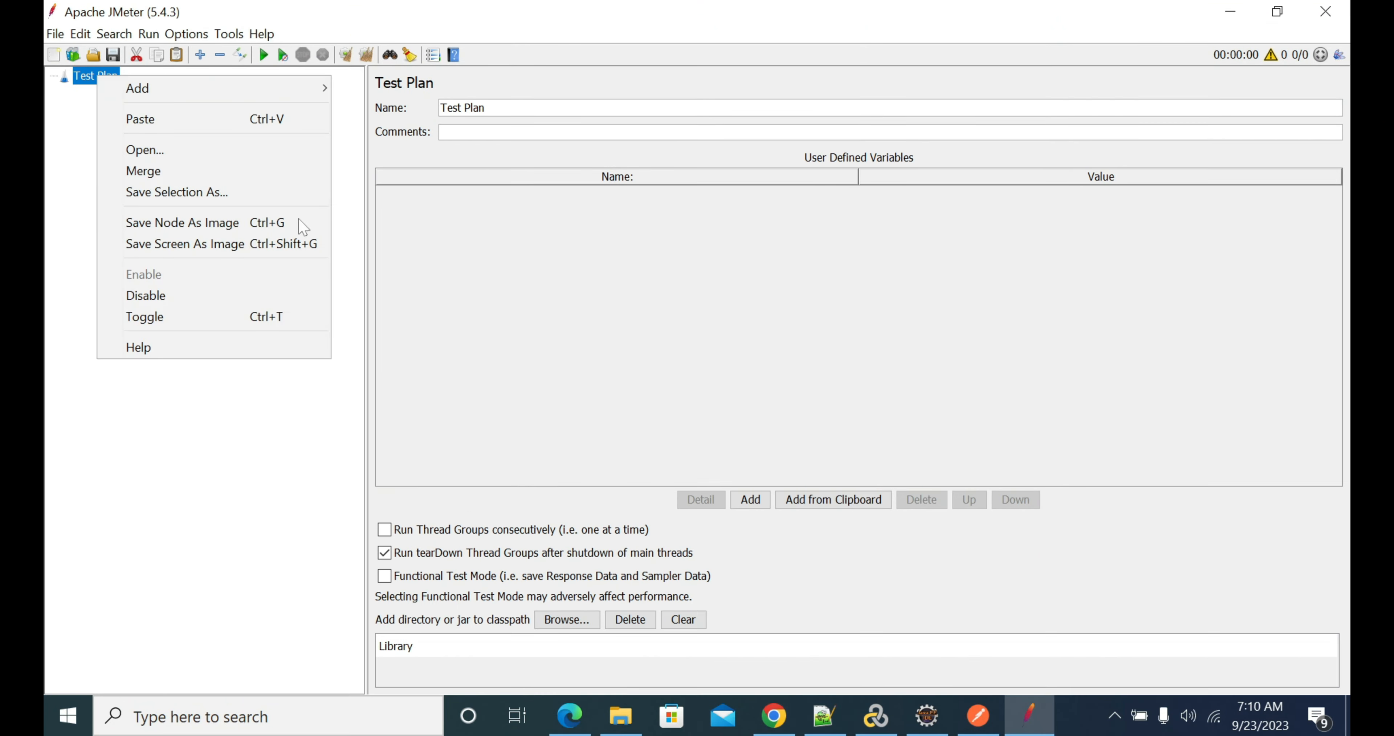
mouse_move(277, 90)
mouse_move(448, 88)
click(523, 86)
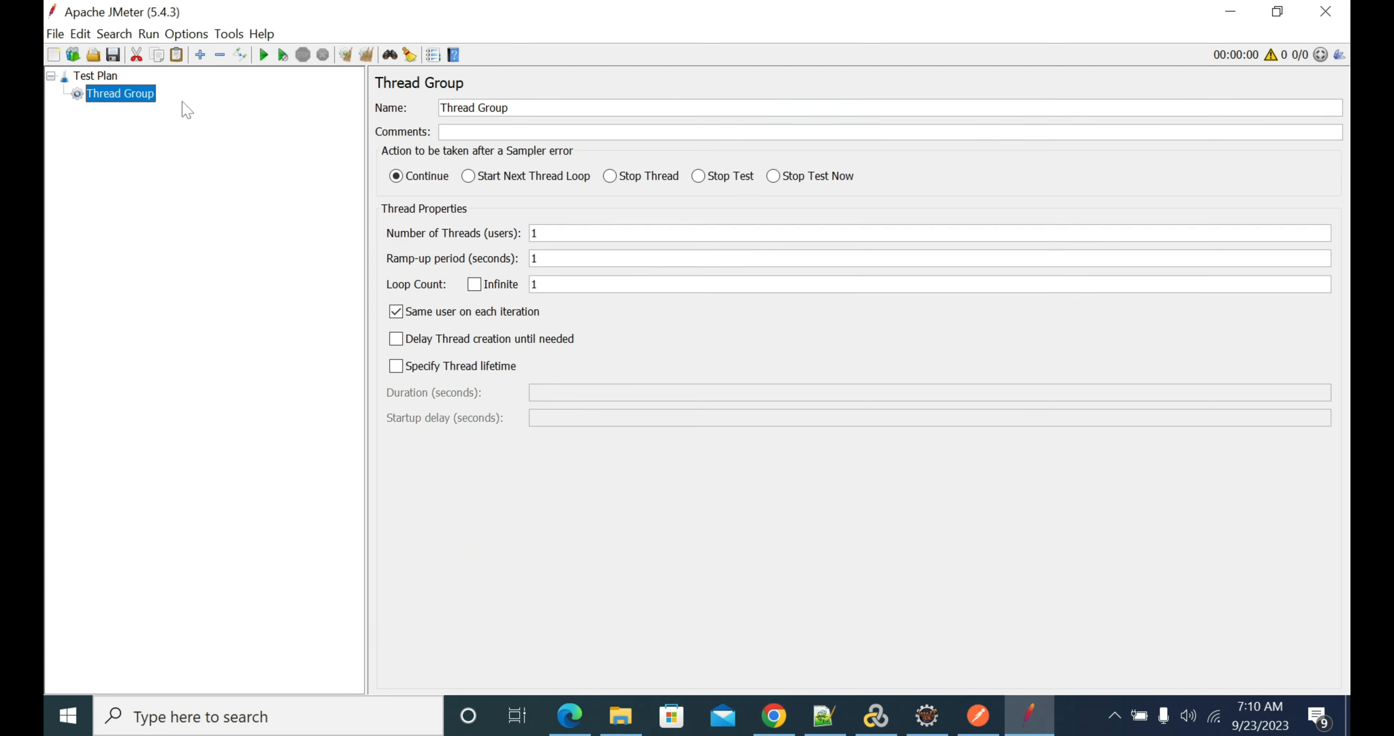
Bring up the list of samplers that can be added to the Thread Group
right_click(149, 101)
mouse_move(282, 107)
mouse_move(471, 108)
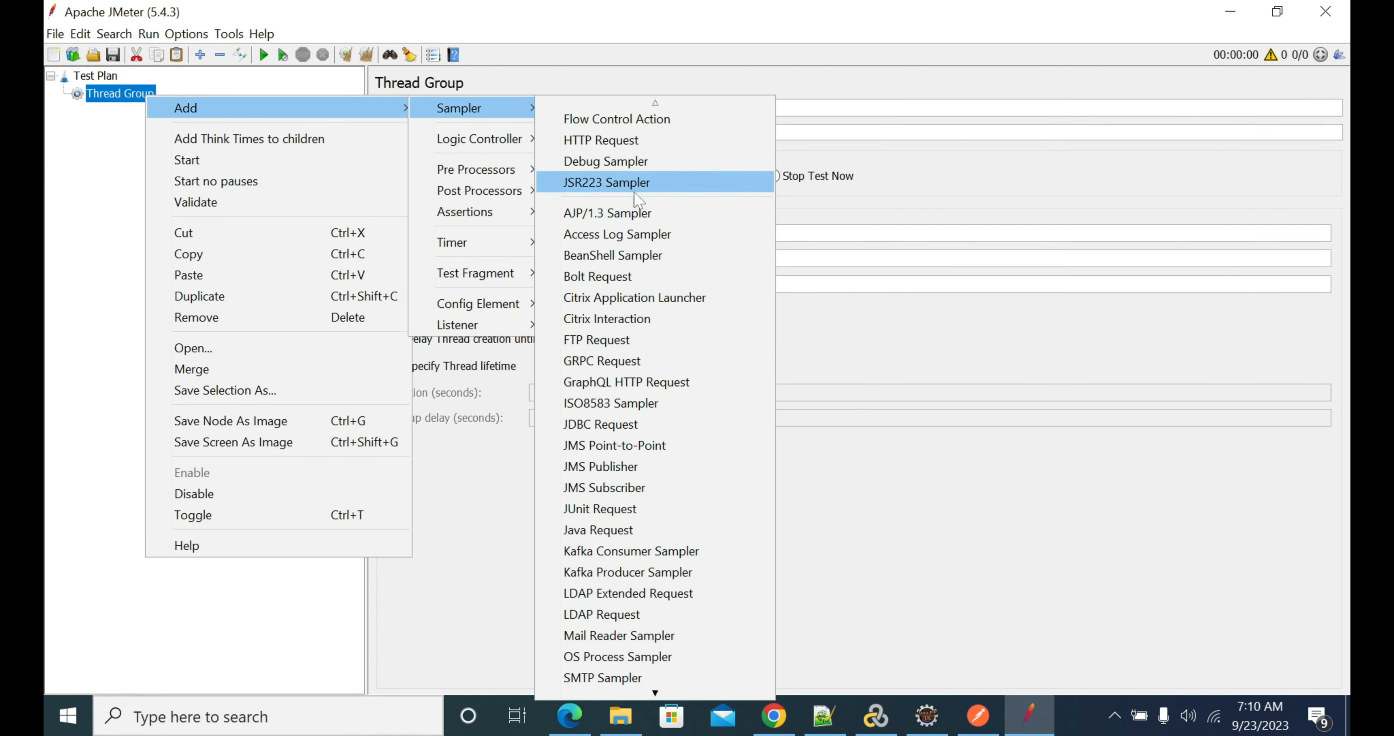